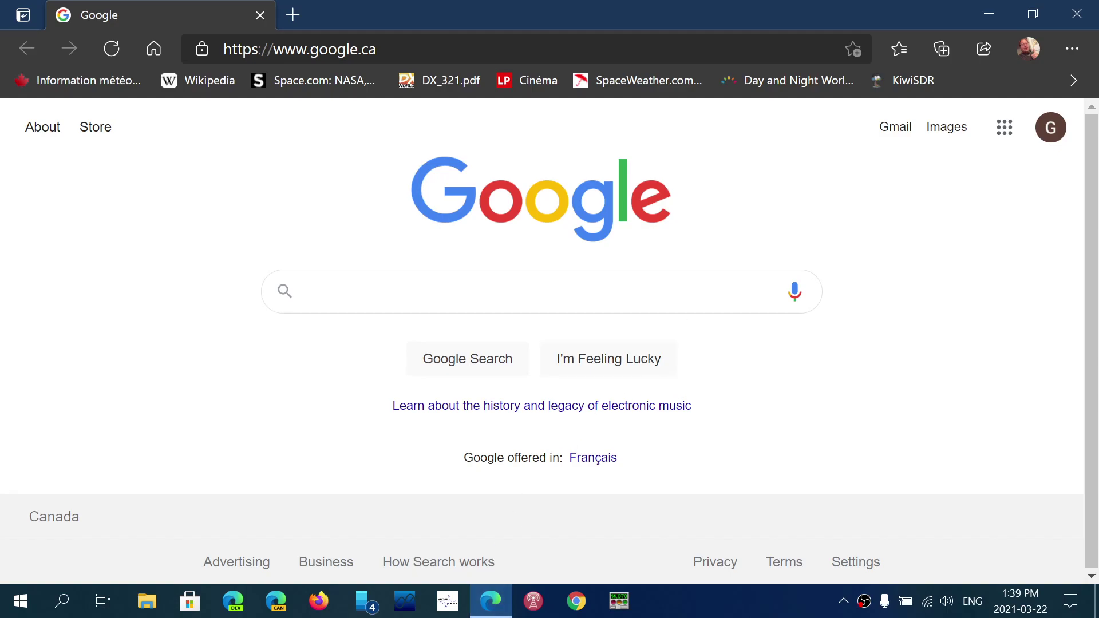
Step: Briefly show and hide the favorites list, then open the Collections pane beside the Google page
click(897, 56)
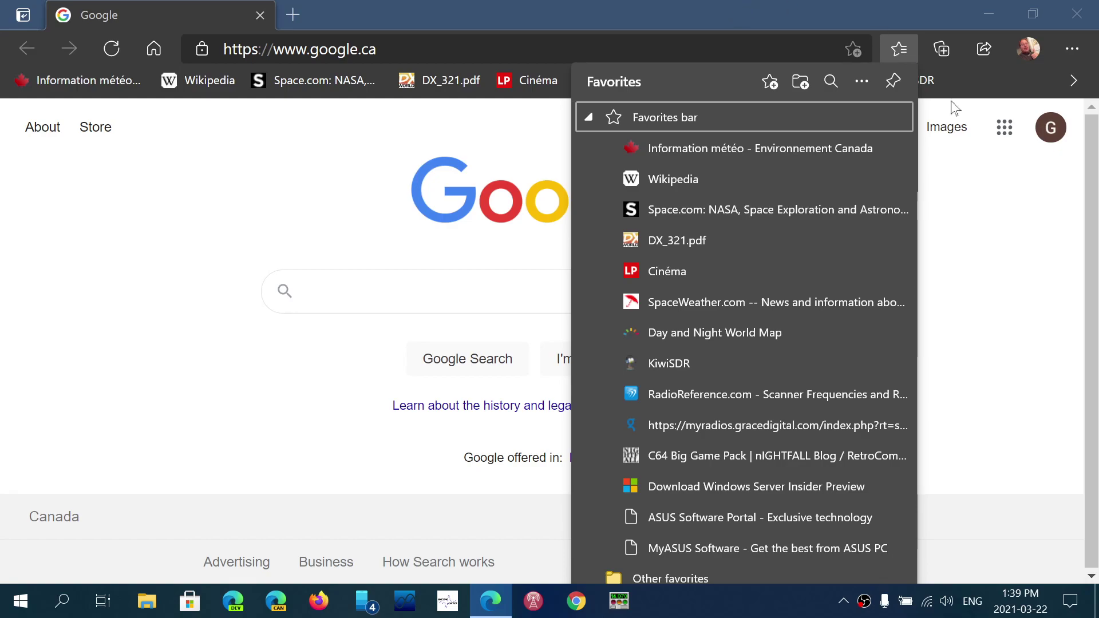
click(1011, 306)
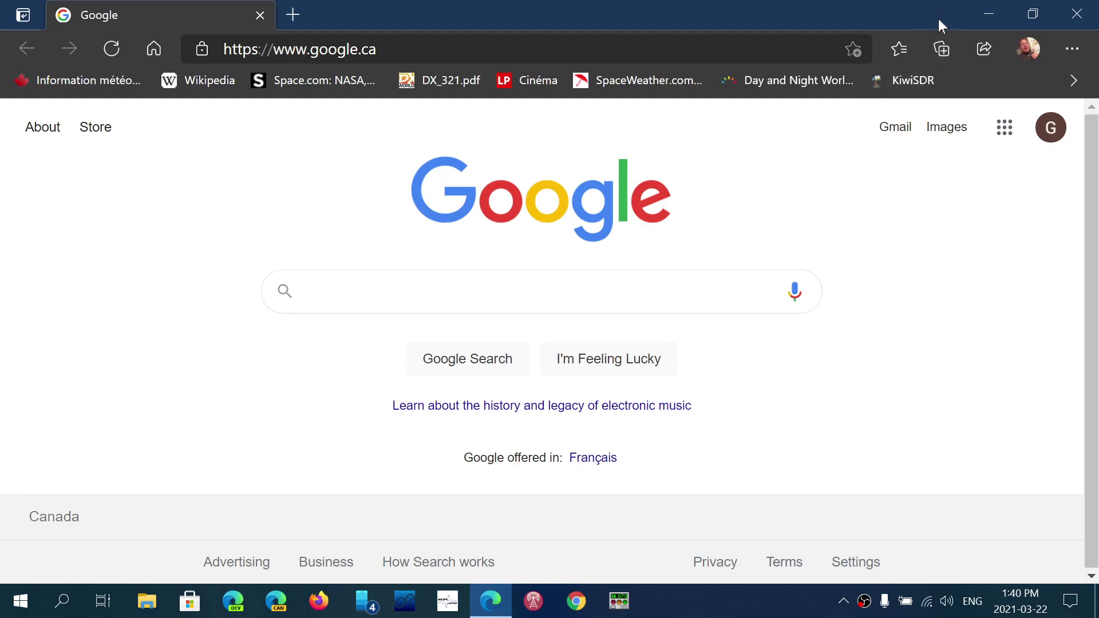
click(940, 50)
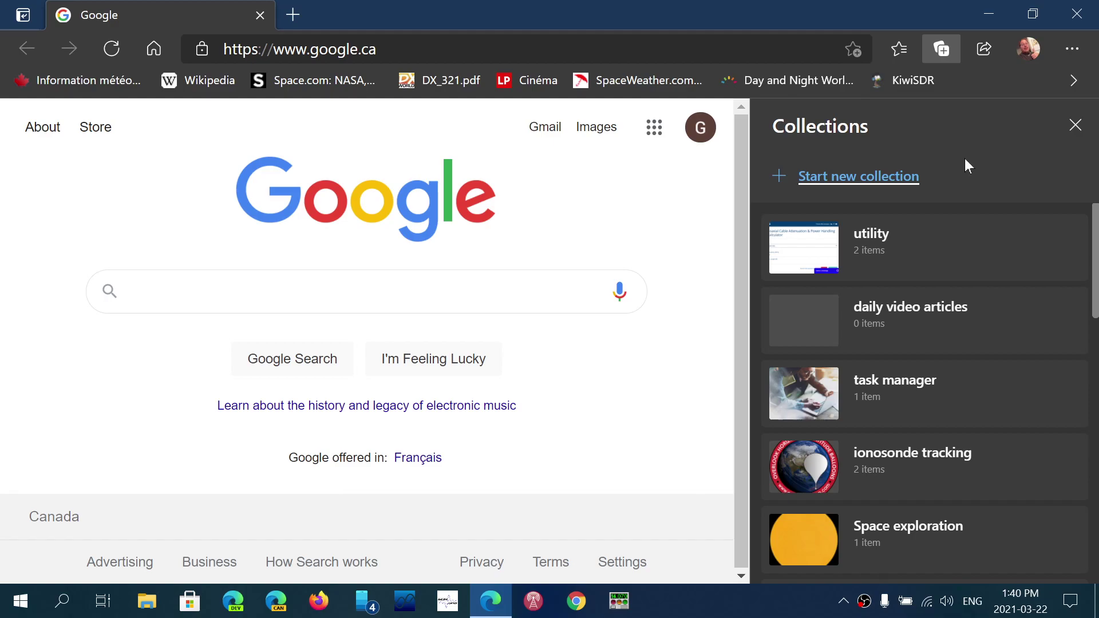
Step: Create a new collection named 'medical' and return to the collections list
click(846, 178)
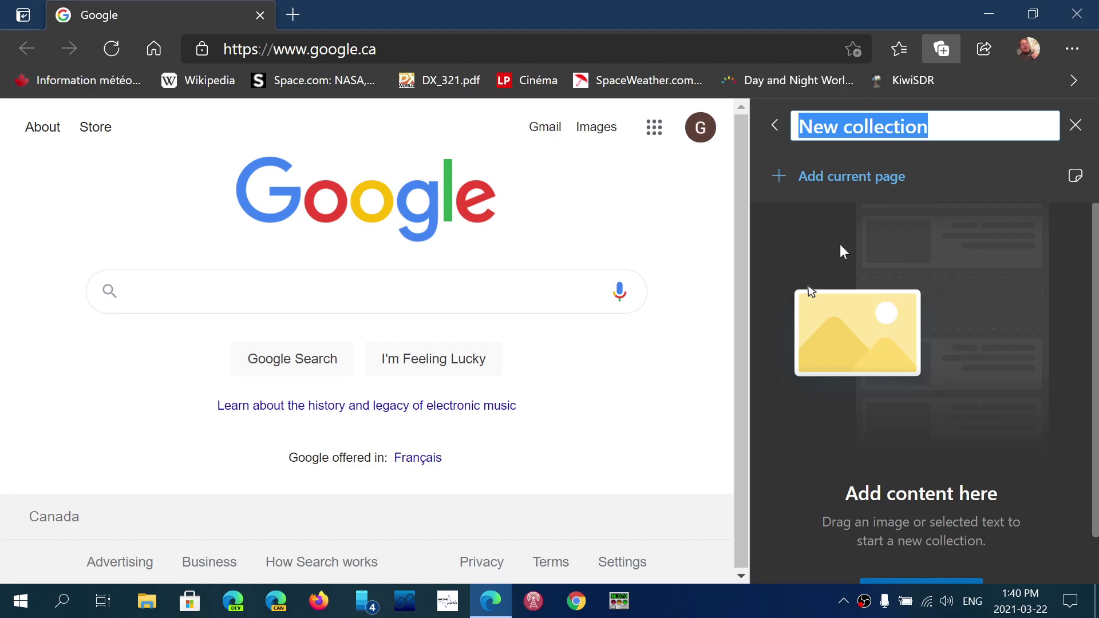
text(medica)
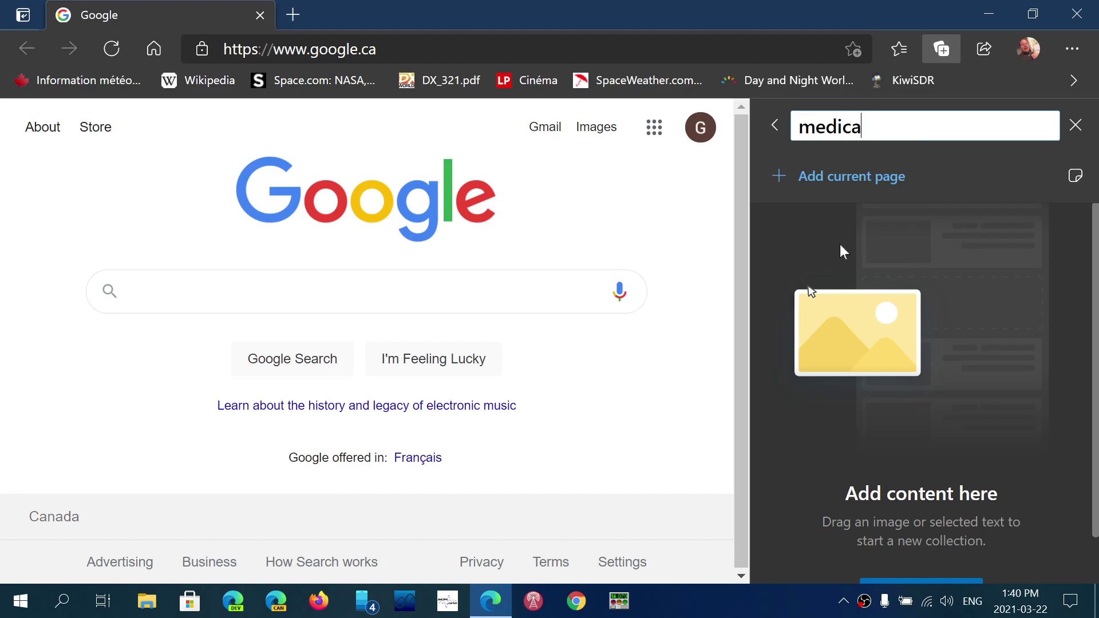
text(l4)
key(BackSpace)
key(Return)
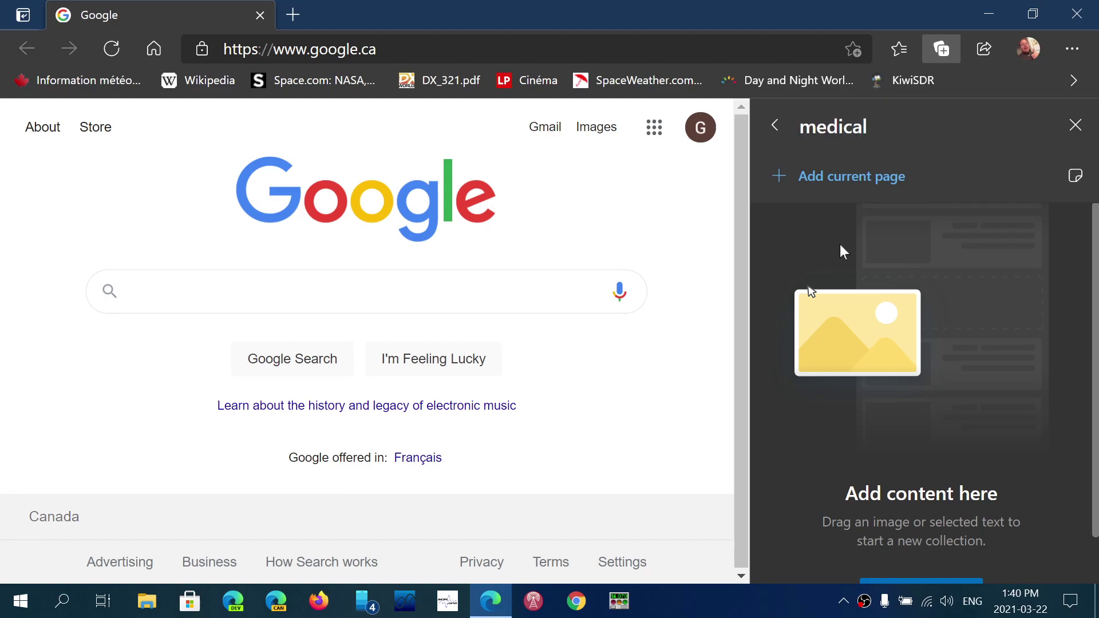
click(774, 127)
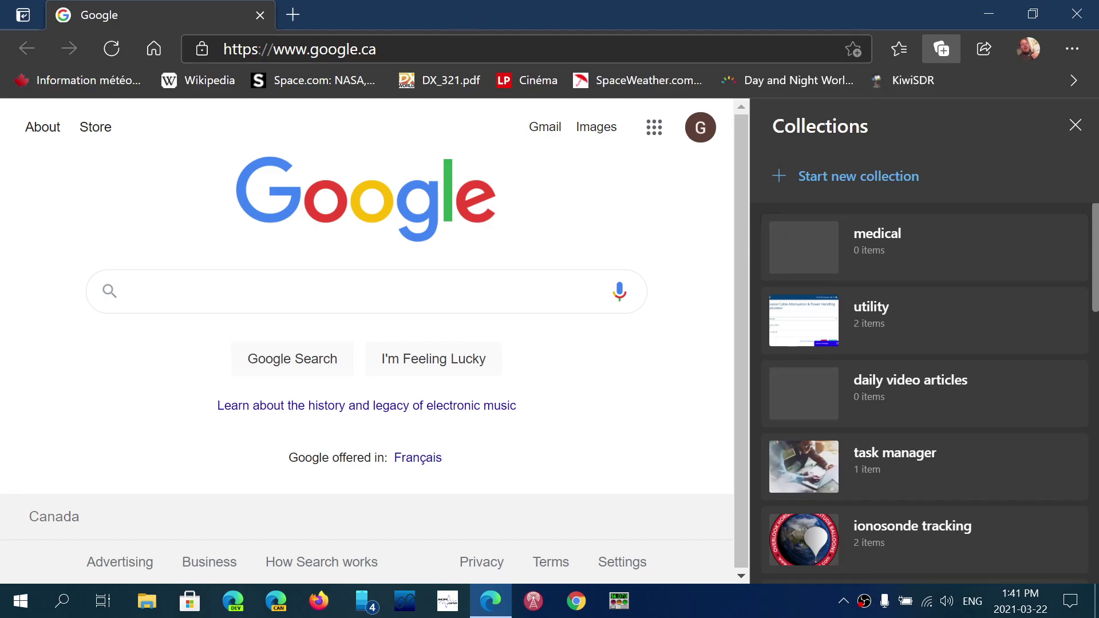
Step: Search Google for 'webmd' and open the WebMD site
click(403, 295)
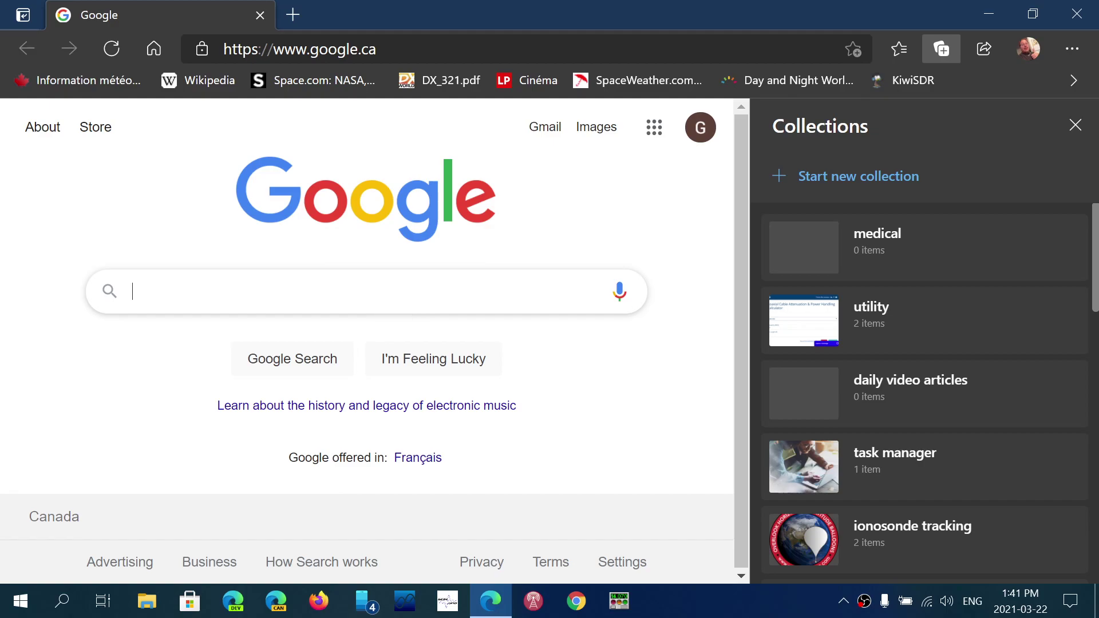
text(webc)
key(BackSpace)
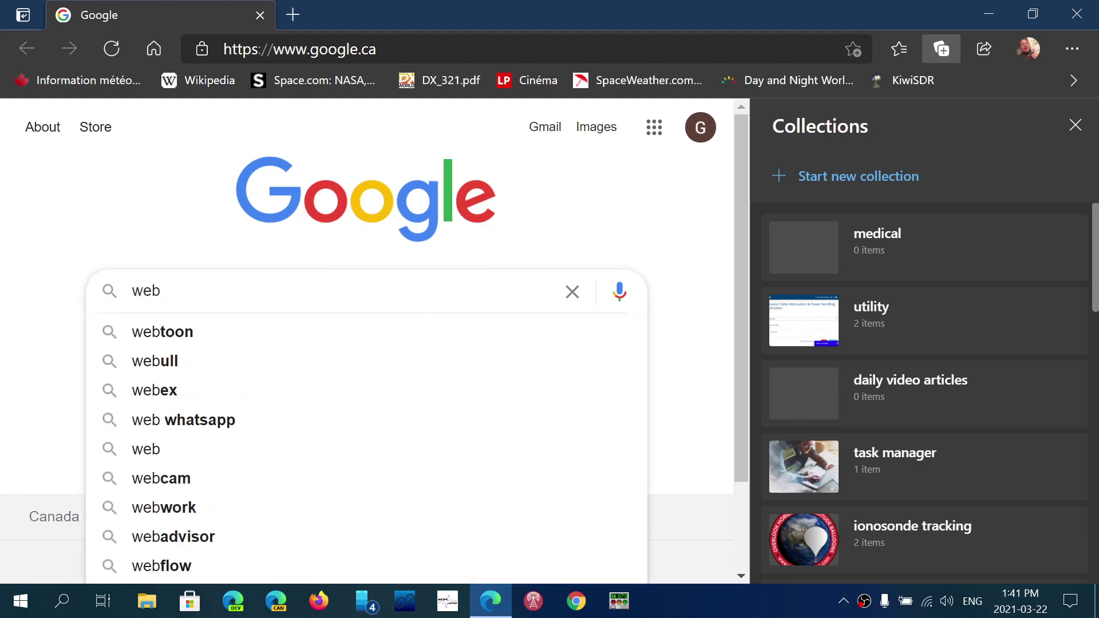
text(md)
key(Return)
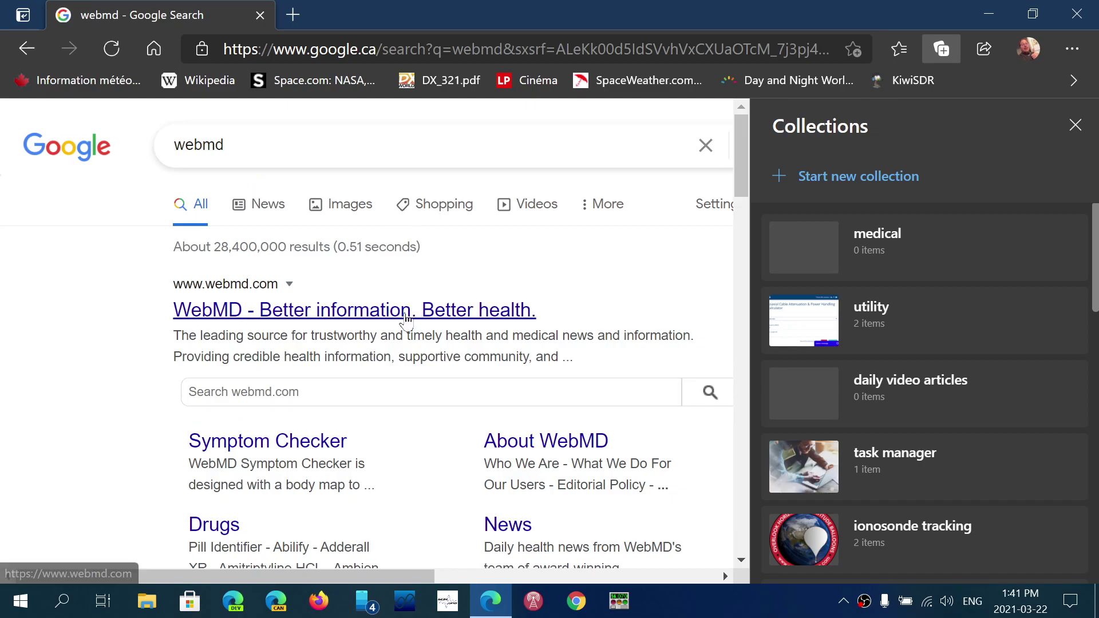
click(404, 312)
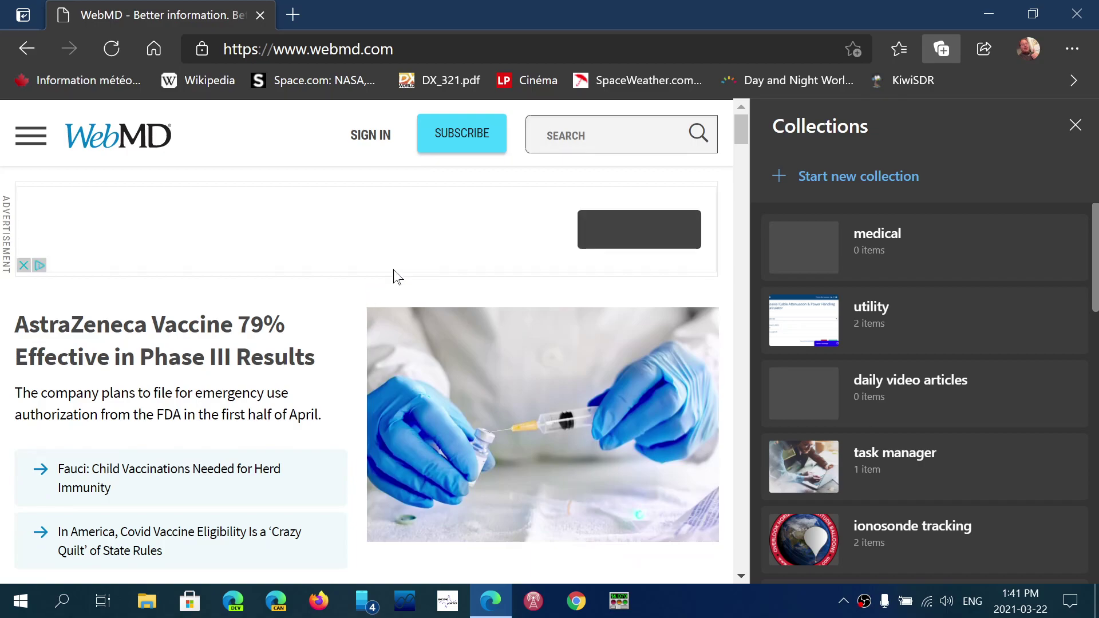
Step: Save the WebMD home page into the medical collection
mouse_move(880, 267)
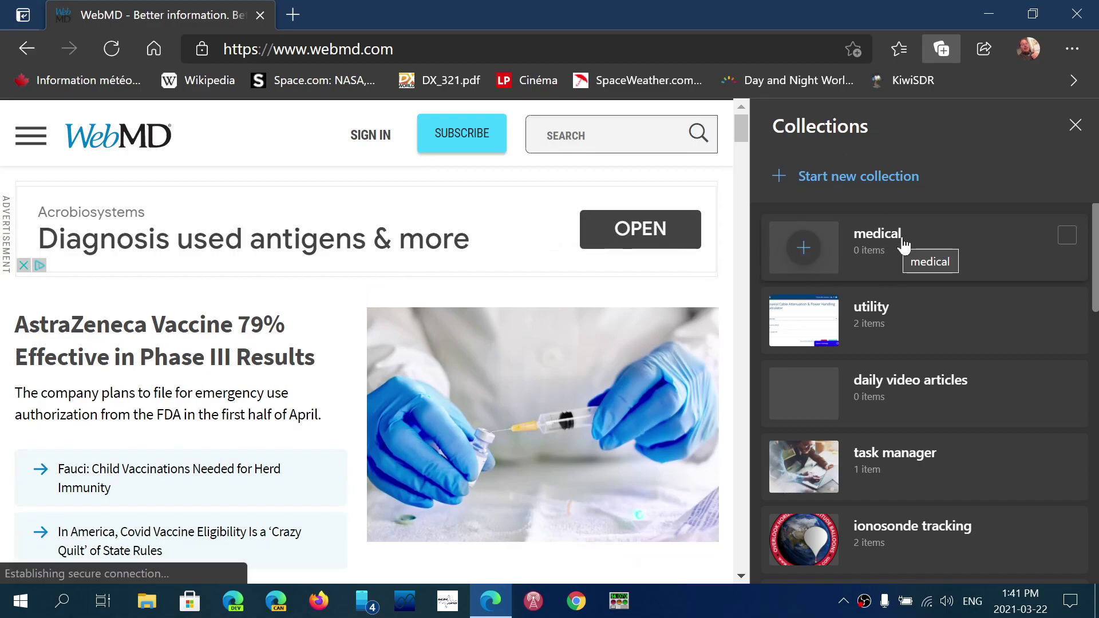
click(903, 245)
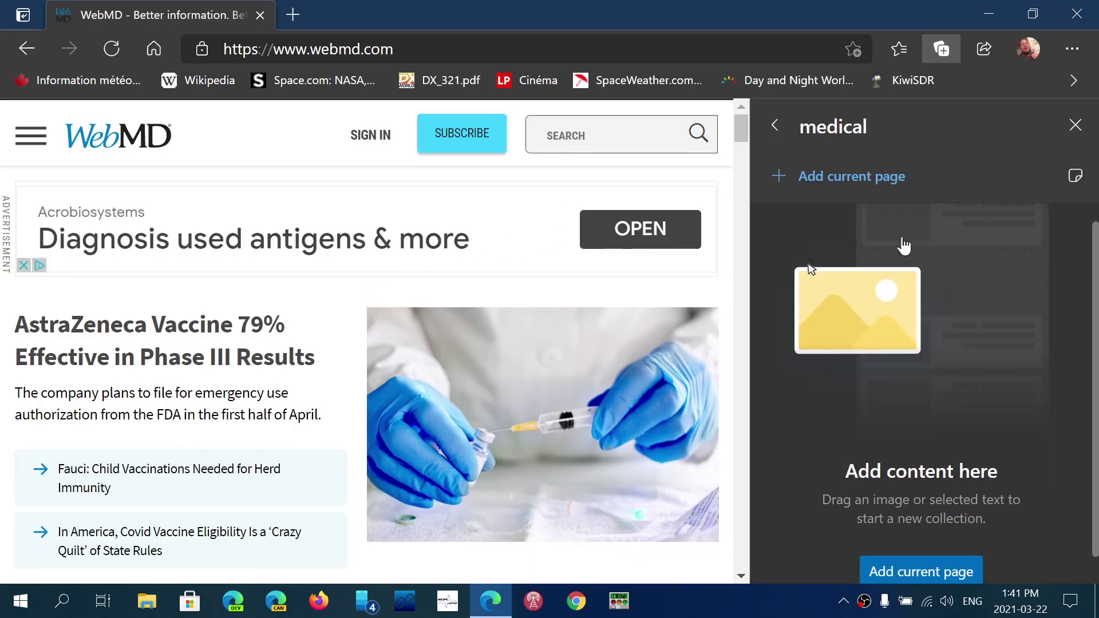
click(846, 178)
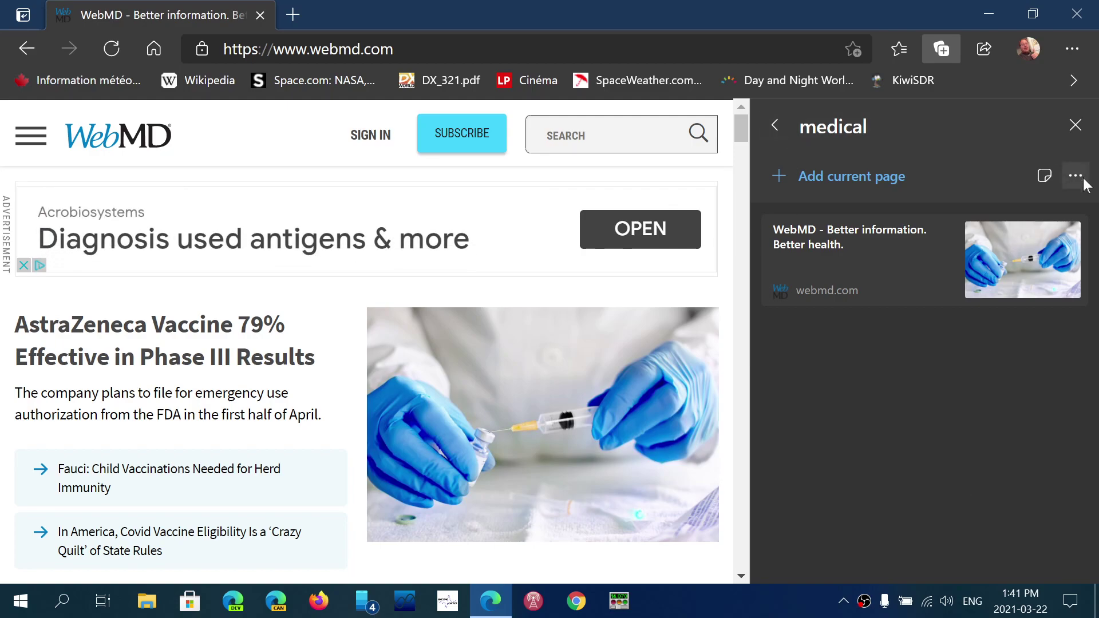
Step: Add a note reading 'diagnostic and news' to the medical collection
click(1046, 178)
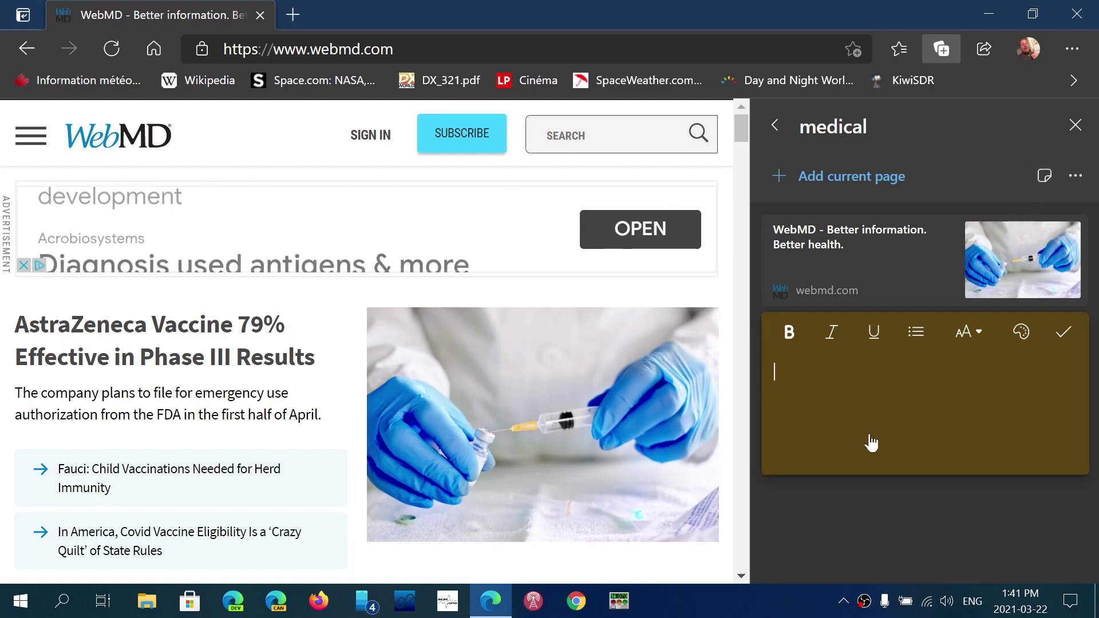
text(diagno)
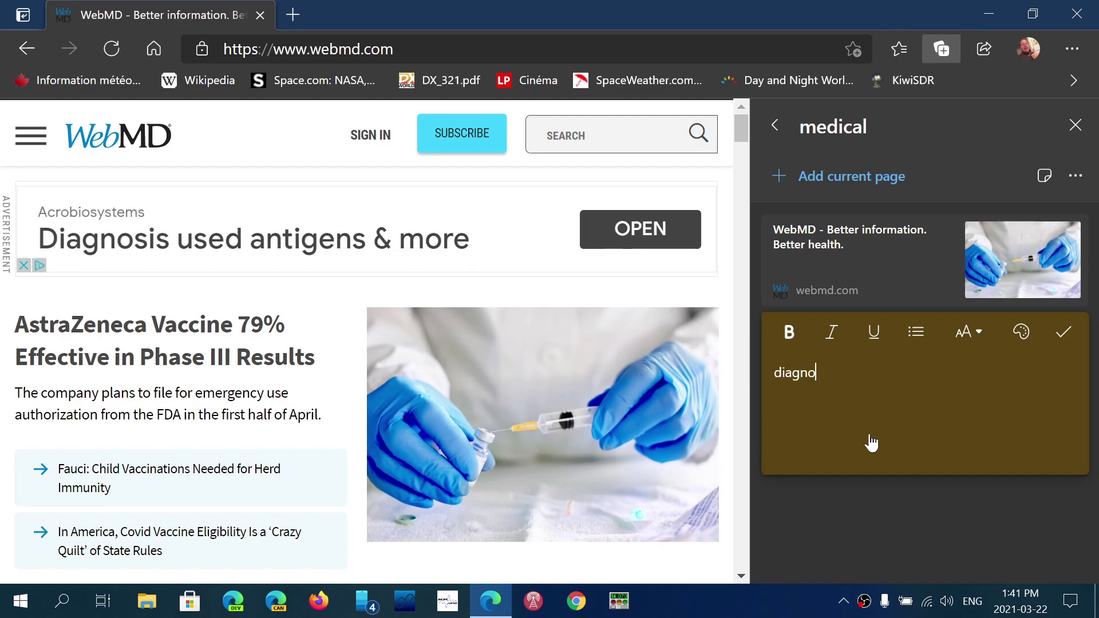
text(stic and news)
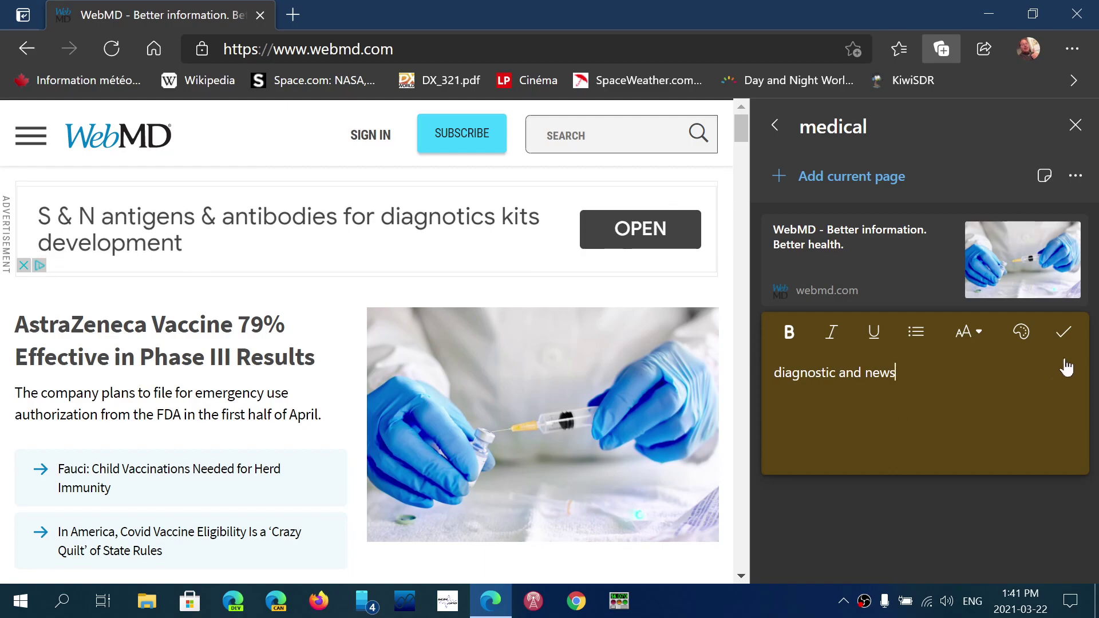
click(1067, 341)
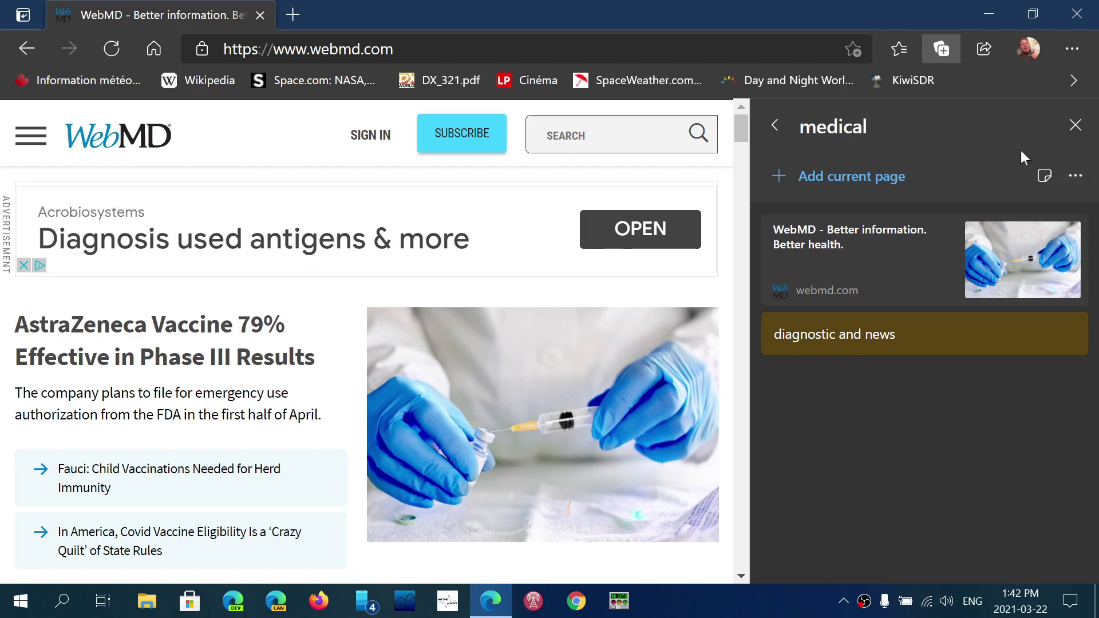
Step: Close and reopen the Collections pane, showing medical with its WebMD page and note
click(1075, 178)
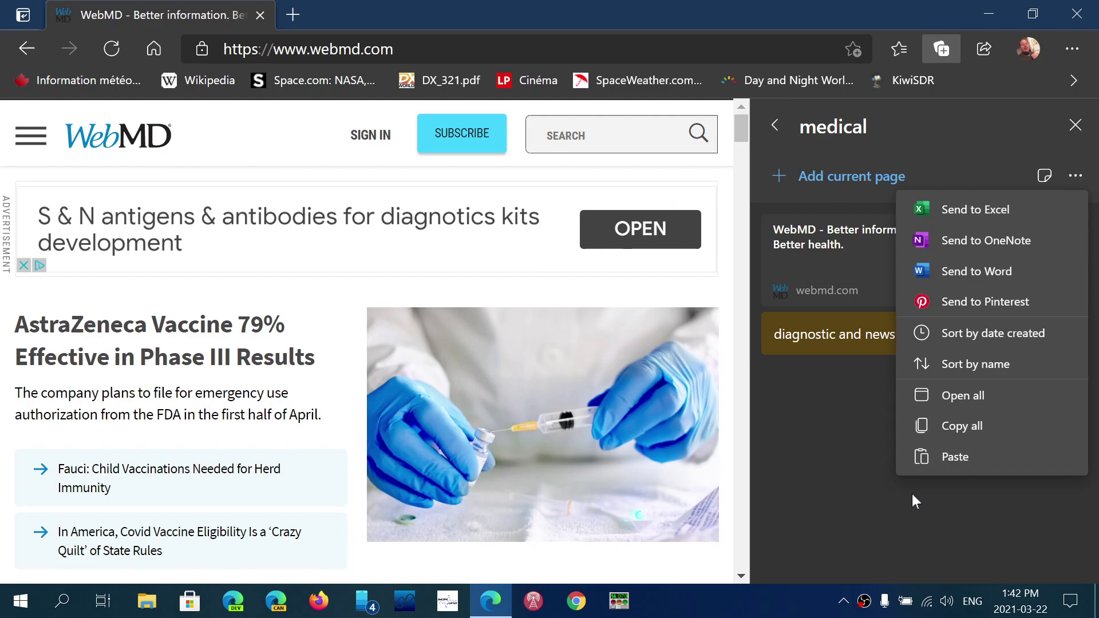
click(863, 514)
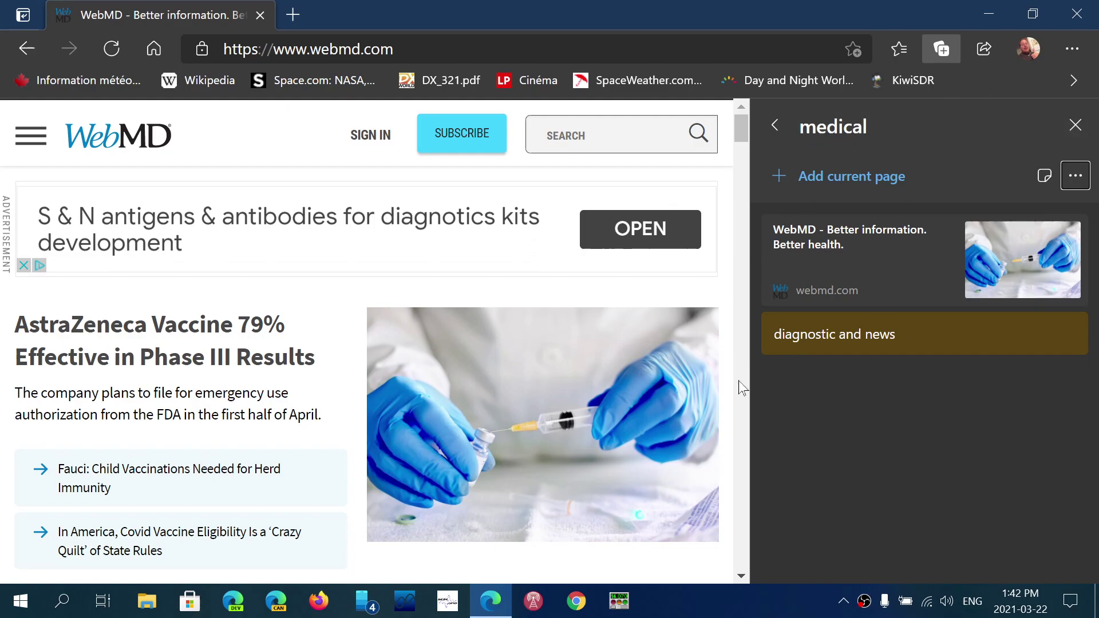
click(1076, 126)
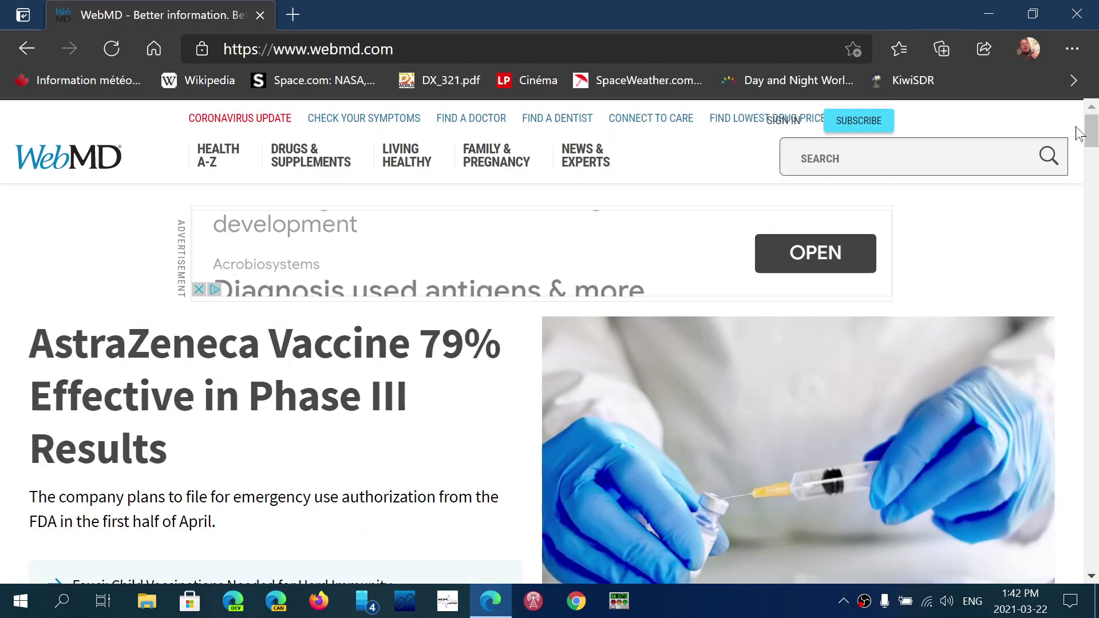
click(942, 48)
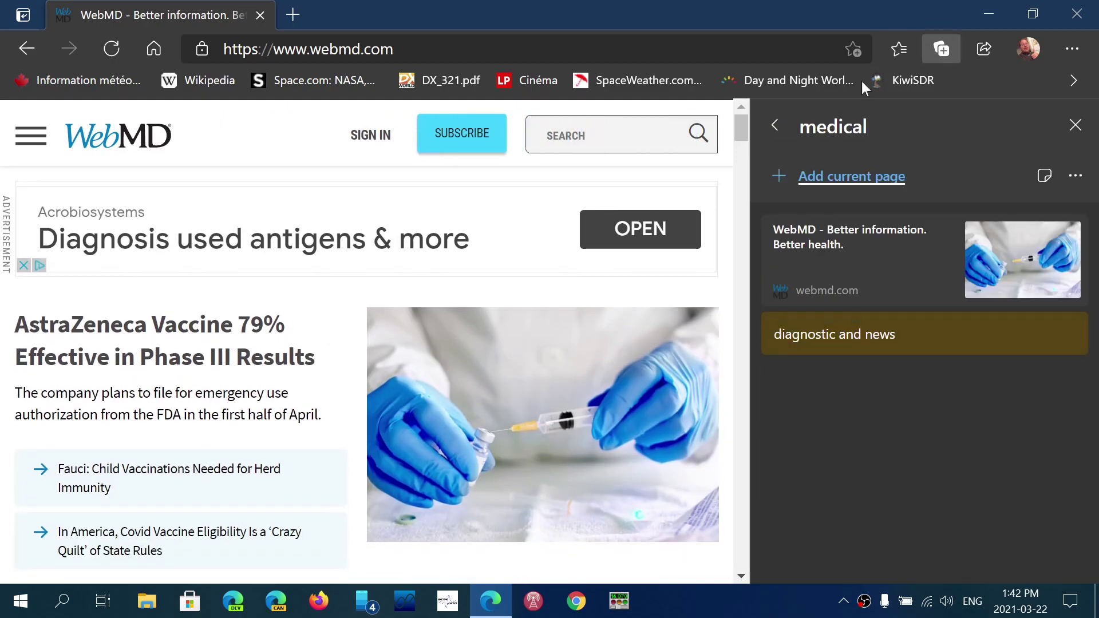
Step: Delete the medical and daily video articles collections from the collections list
click(776, 127)
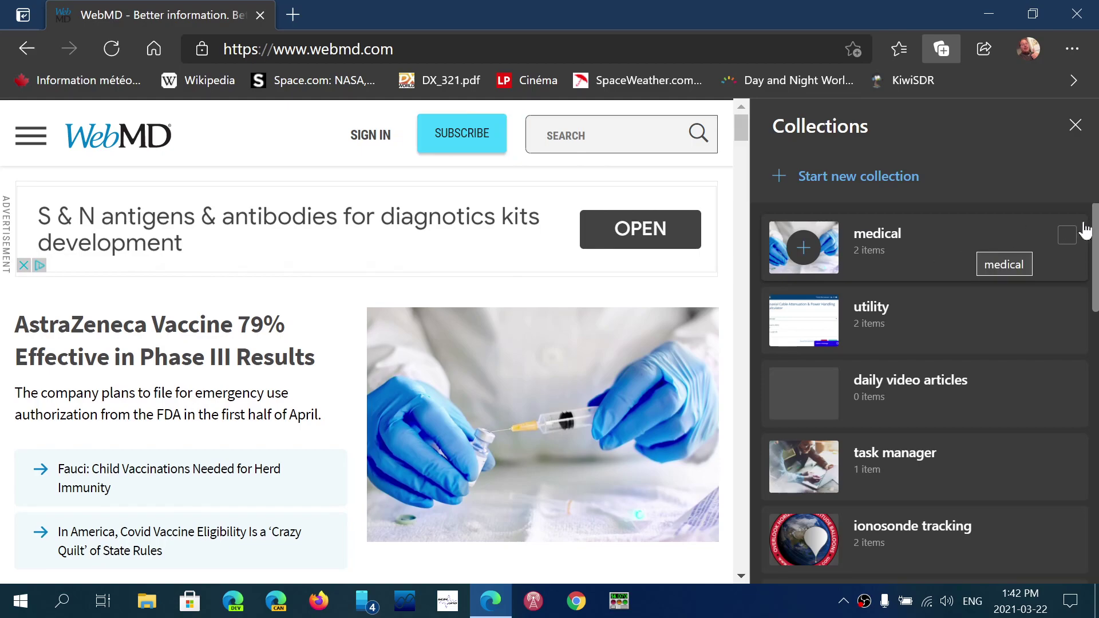
click(1067, 240)
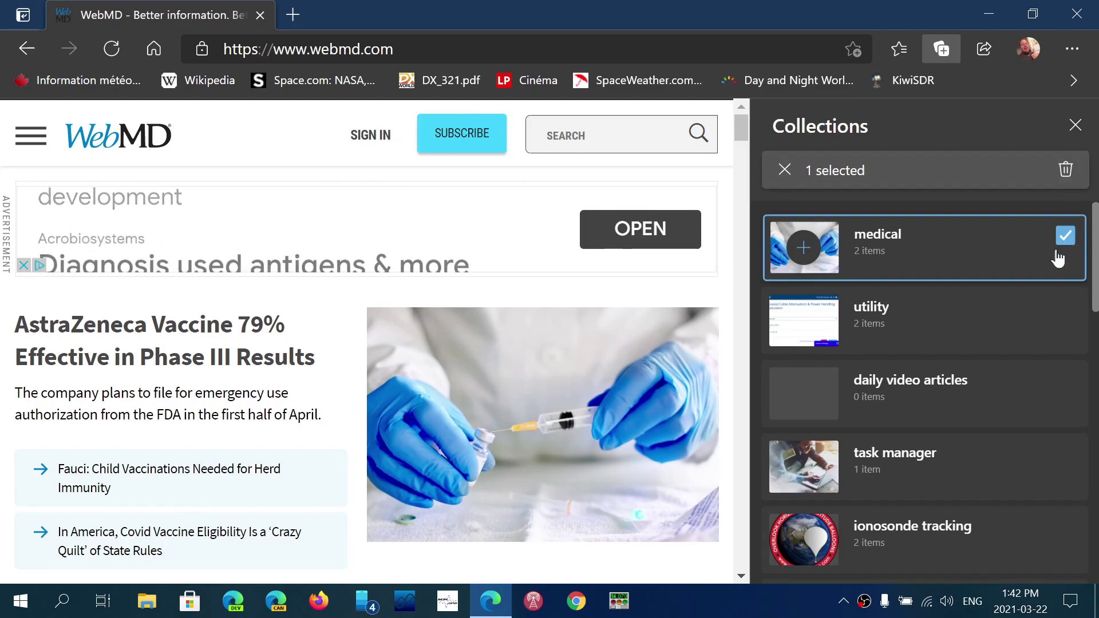
click(1066, 170)
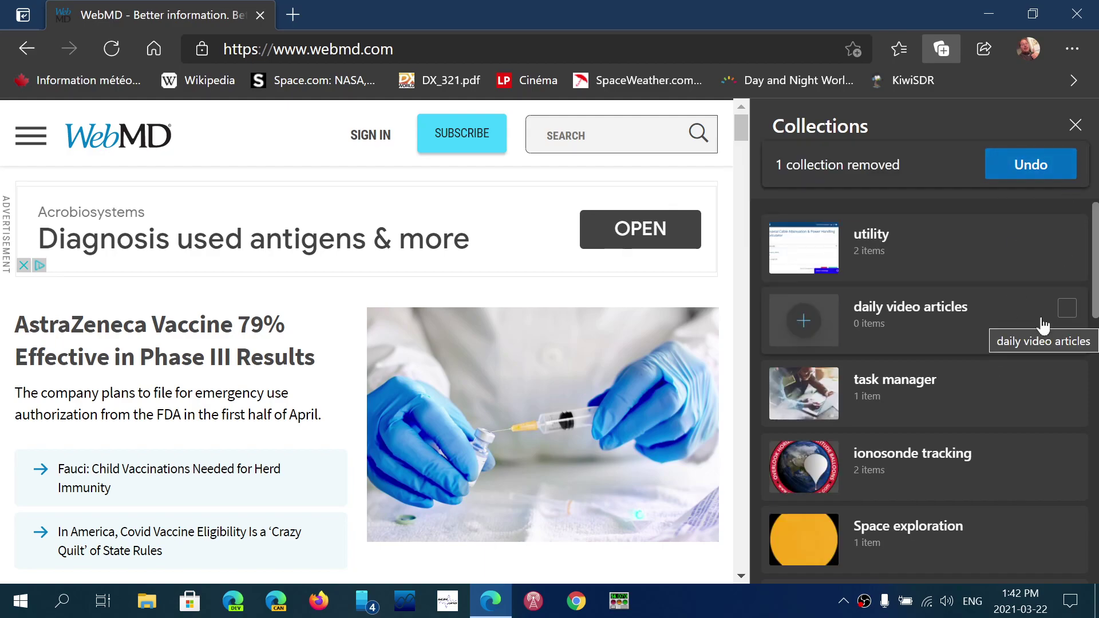
click(1067, 308)
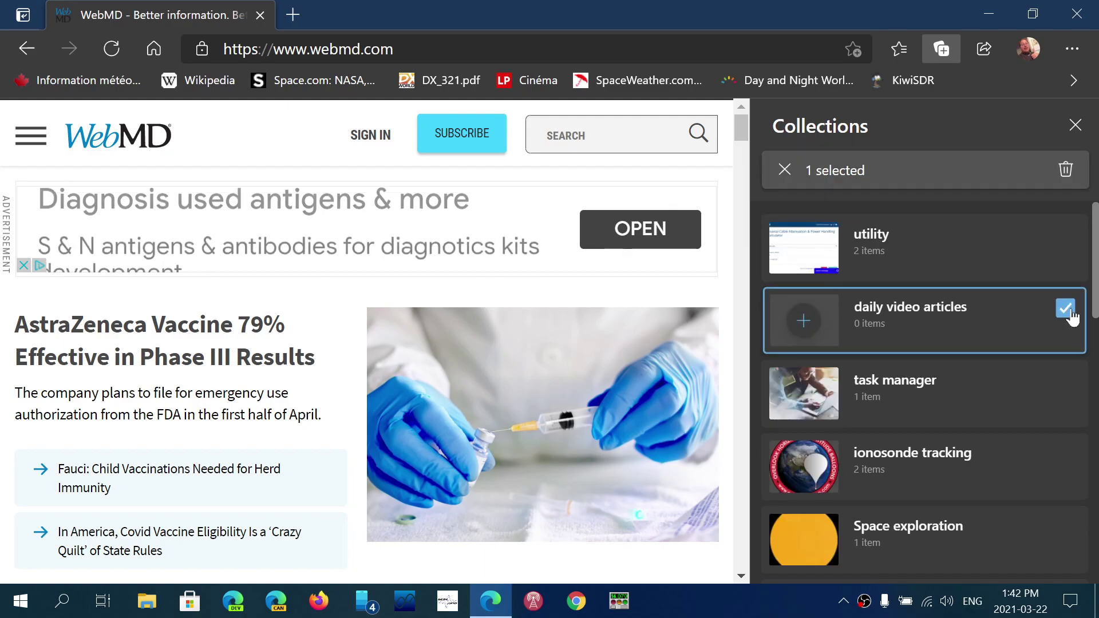
click(1067, 170)
Step: Delete the three-item syncing collection and scroll through the remaining collections
scroll(974, 393, down, 5)
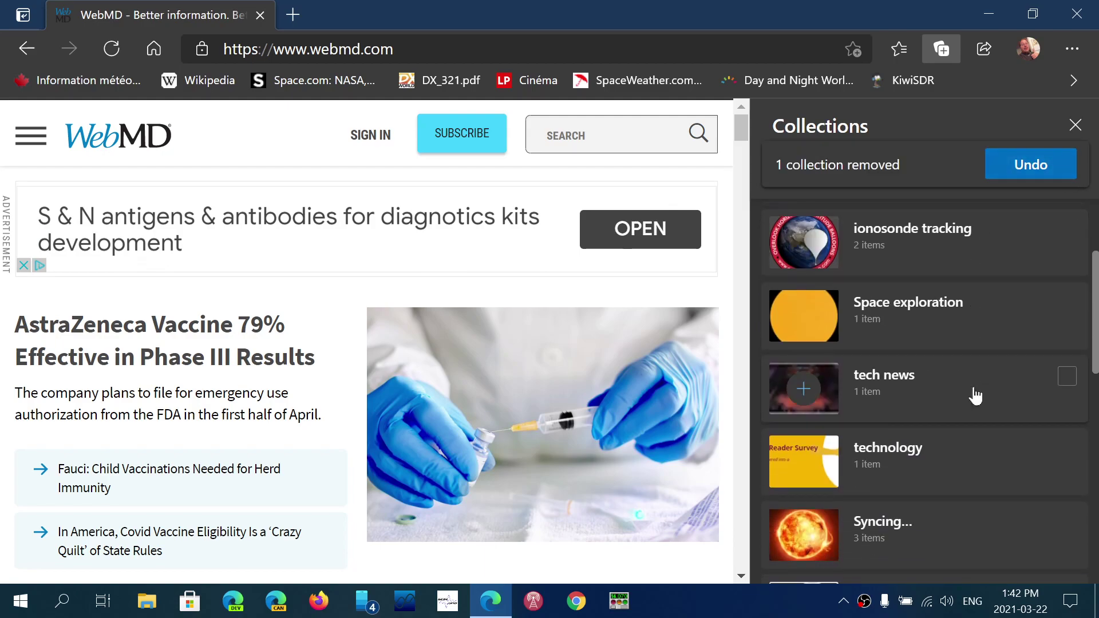
click(1067, 373)
click(1067, 171)
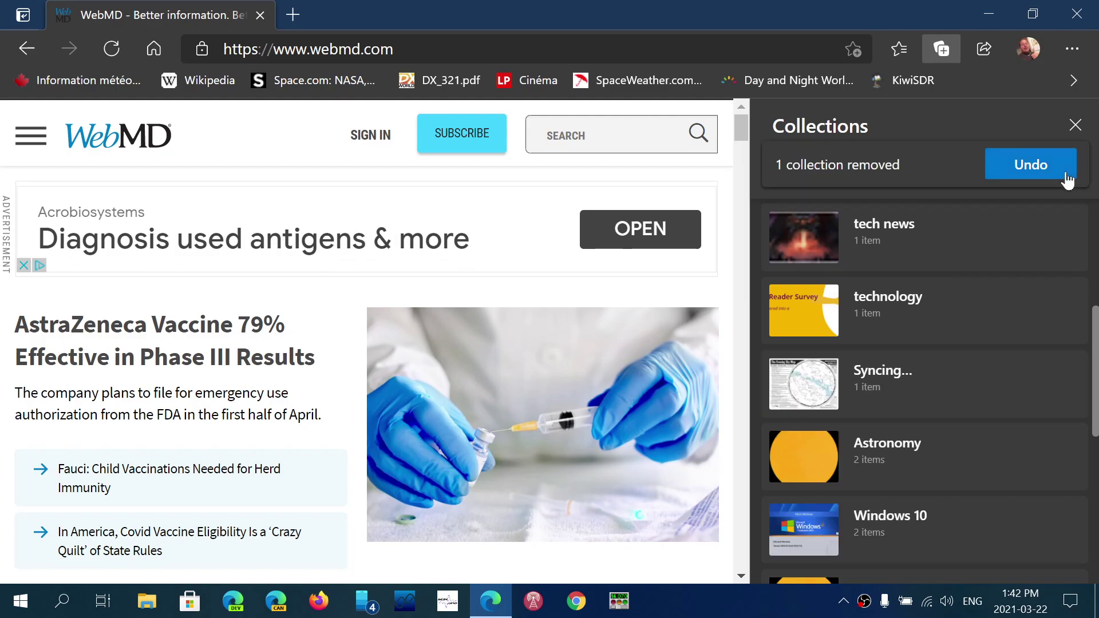
scroll(977, 394, down, 4)
scroll(977, 395, down, 3)
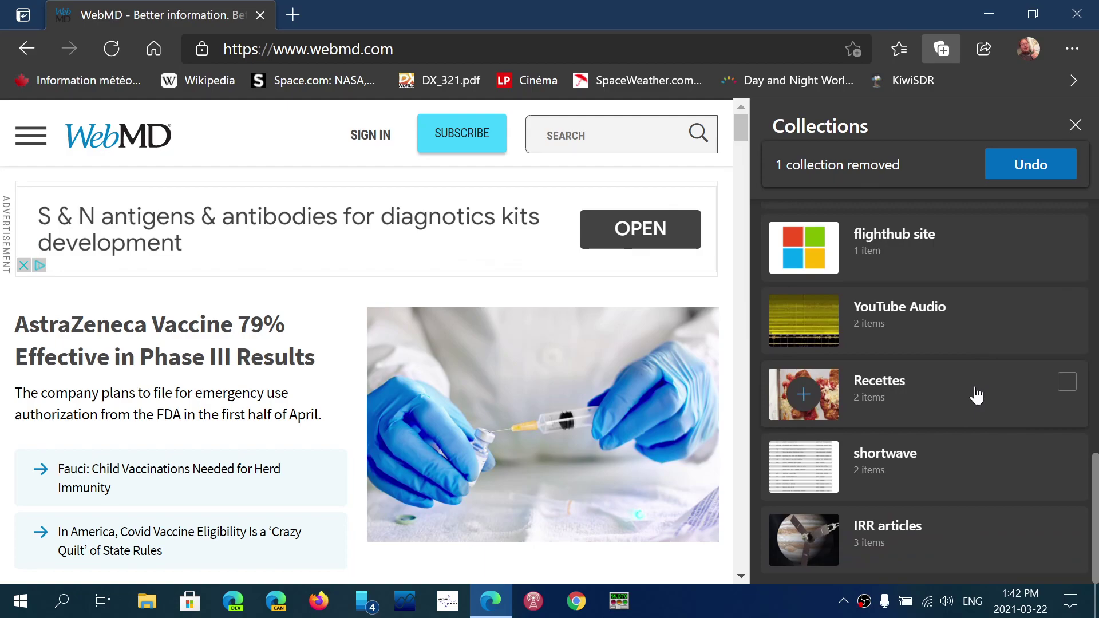
scroll(977, 396, up, 8)
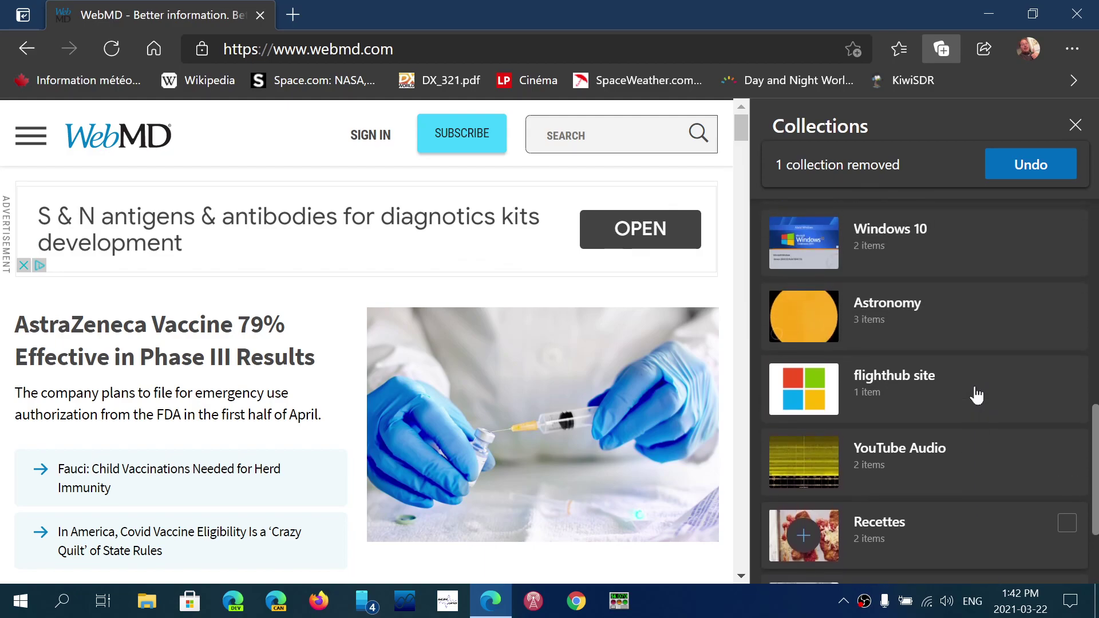
scroll(976, 395, up, 3)
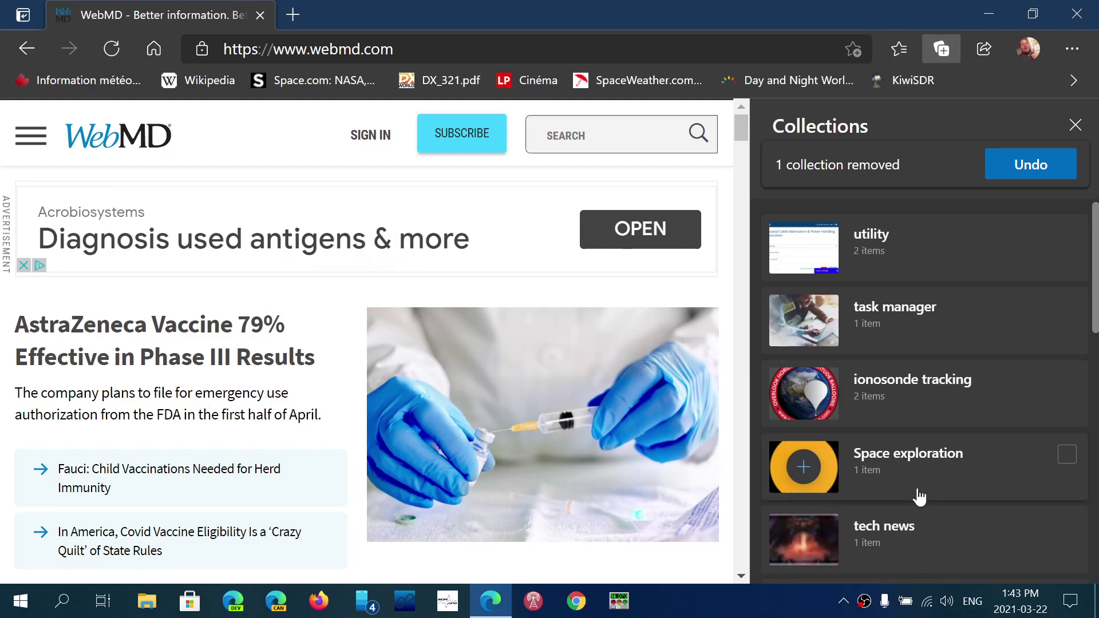
scroll(921, 497, down, 2)
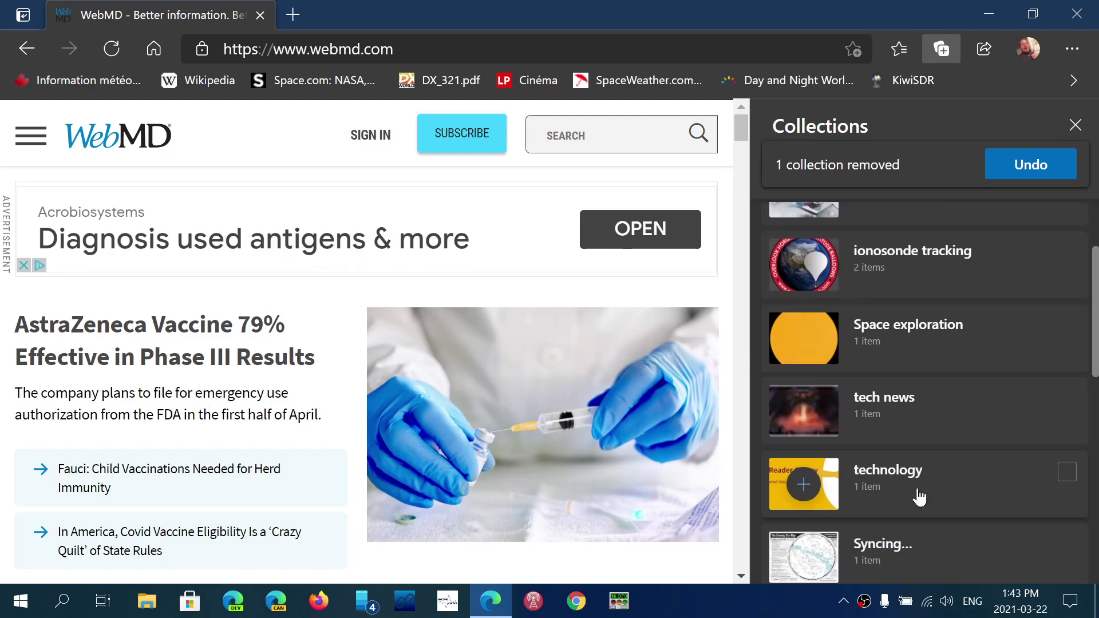
Step: Load space.com, save it into the Space exploration collection, and close the Collections pane
click(931, 338)
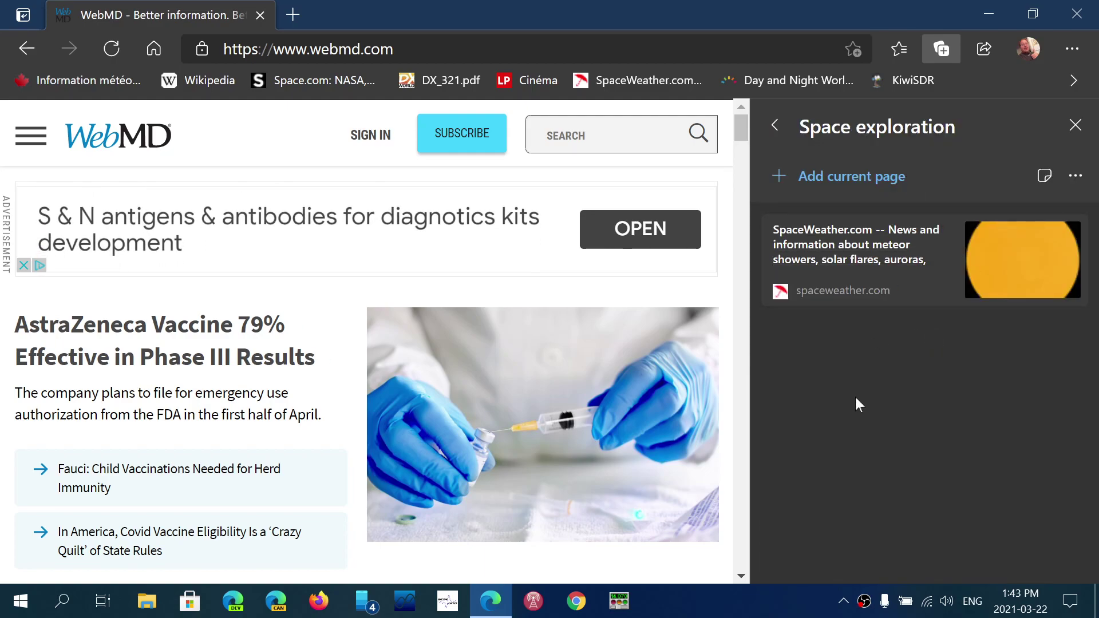
click(308, 50)
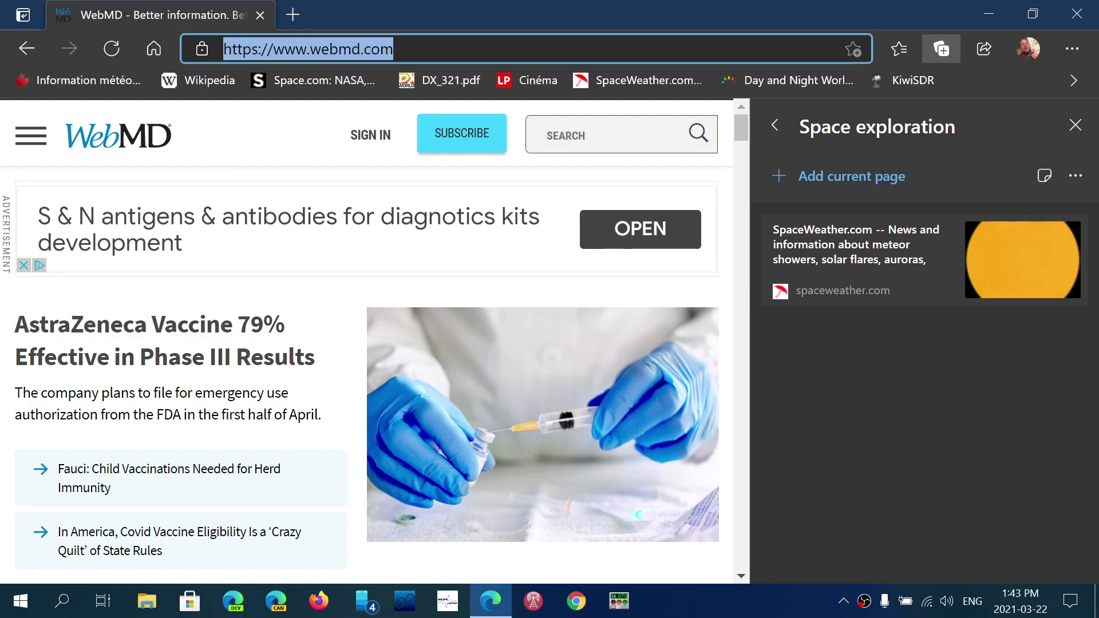
text(space.)
key(Return)
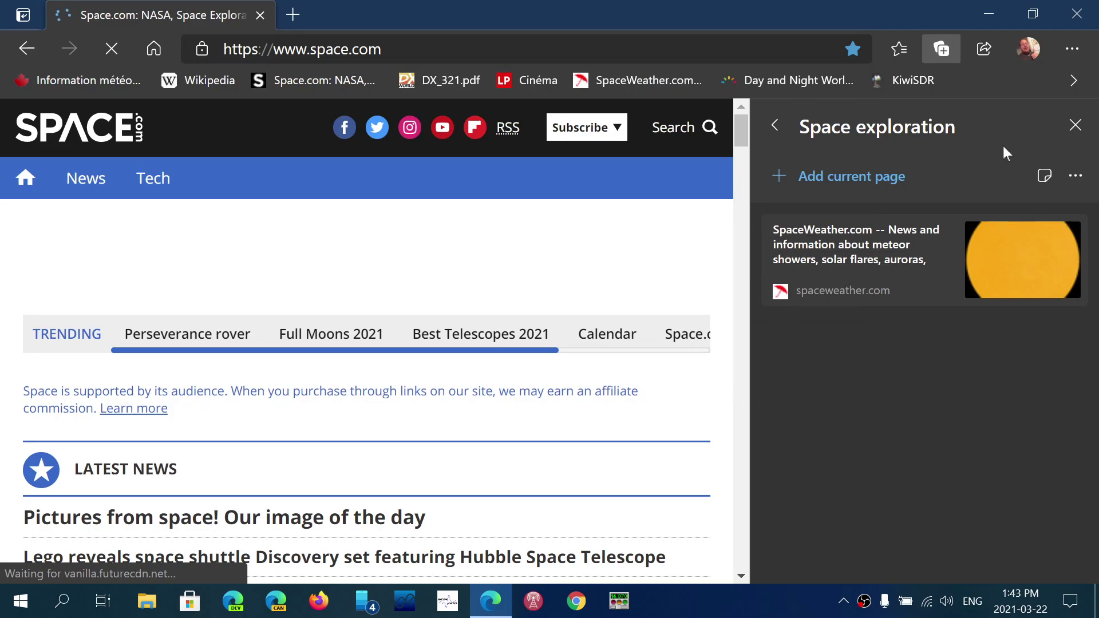
click(811, 191)
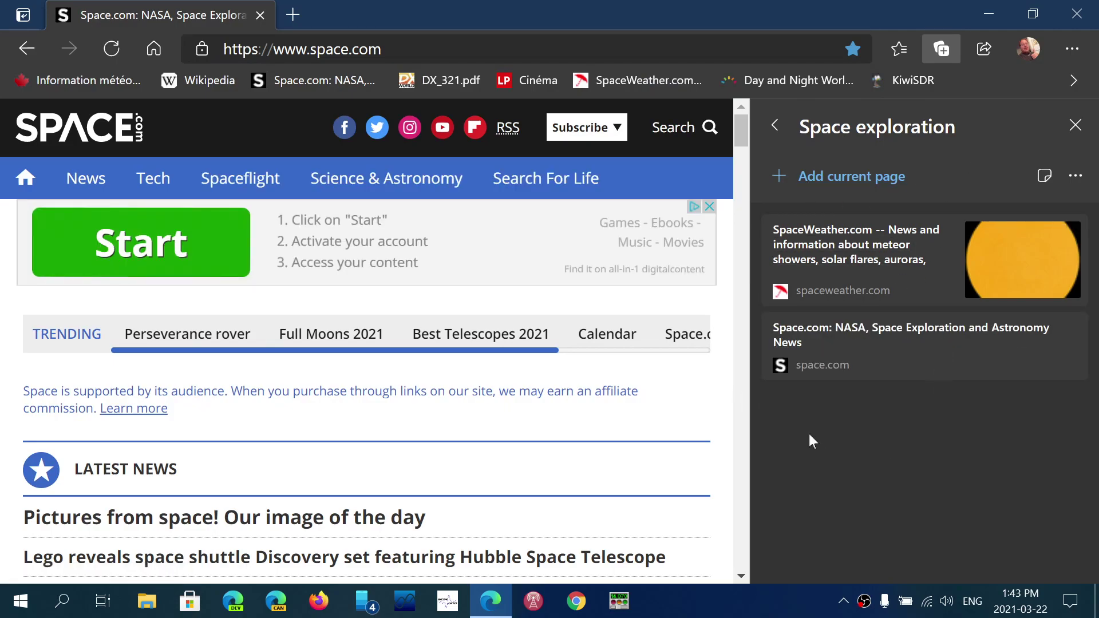
click(773, 125)
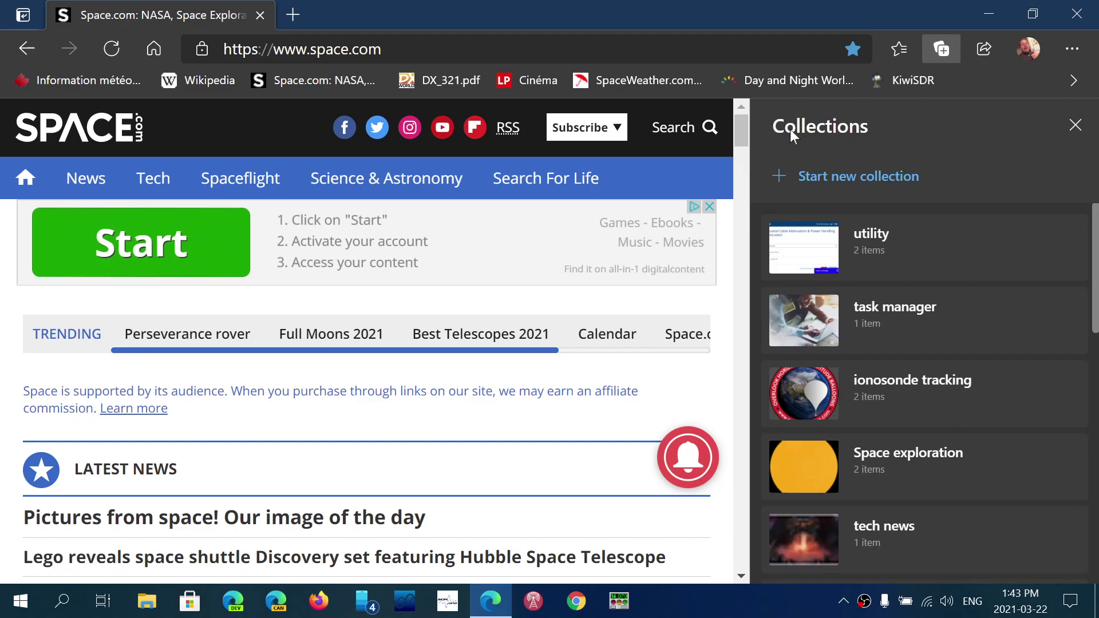
click(1076, 125)
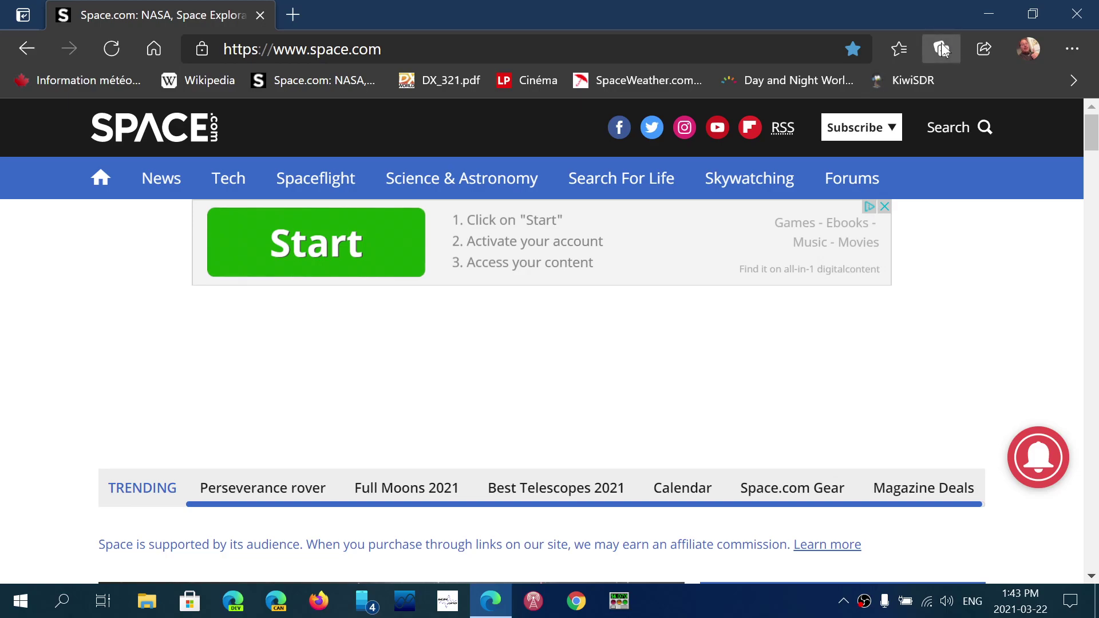
Step: Reopen and close the Collections pane, then close the Edge window
click(941, 49)
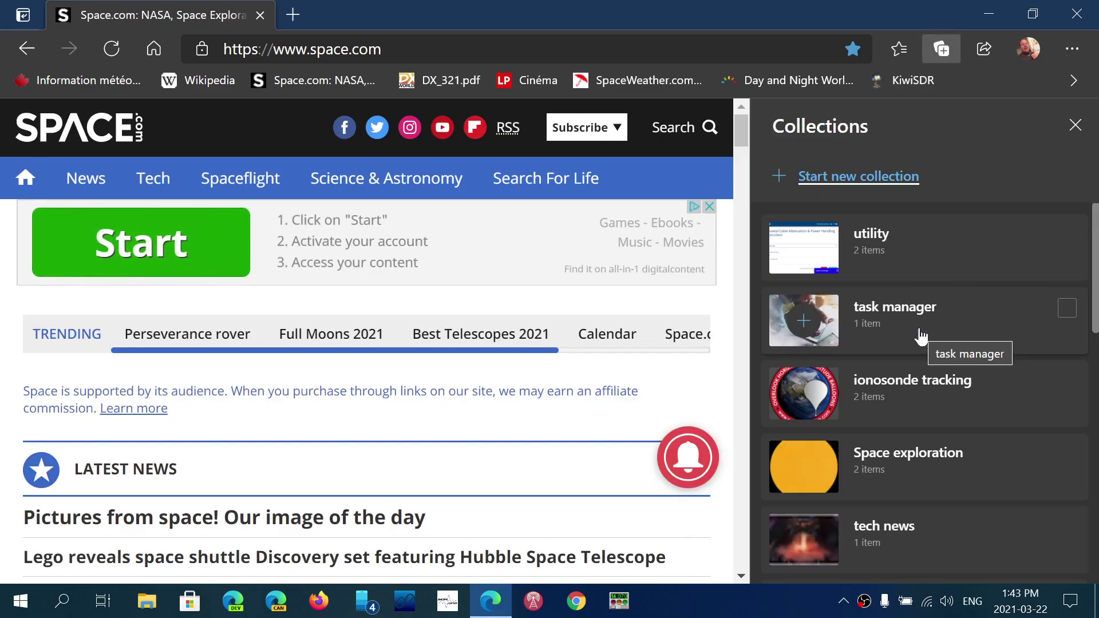
click(1077, 126)
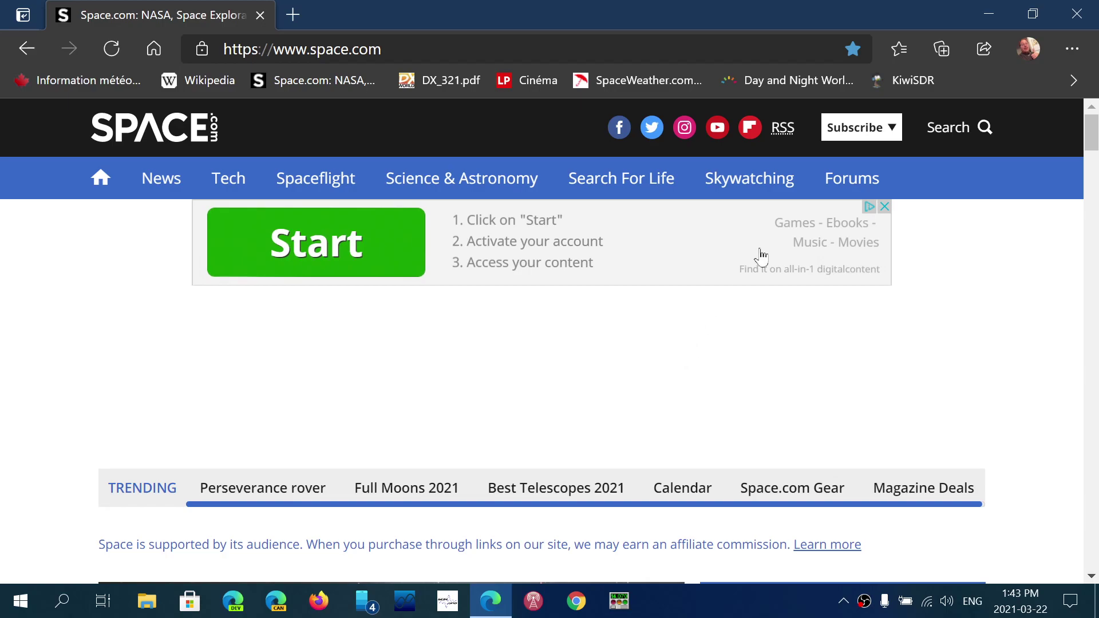
click(1075, 19)
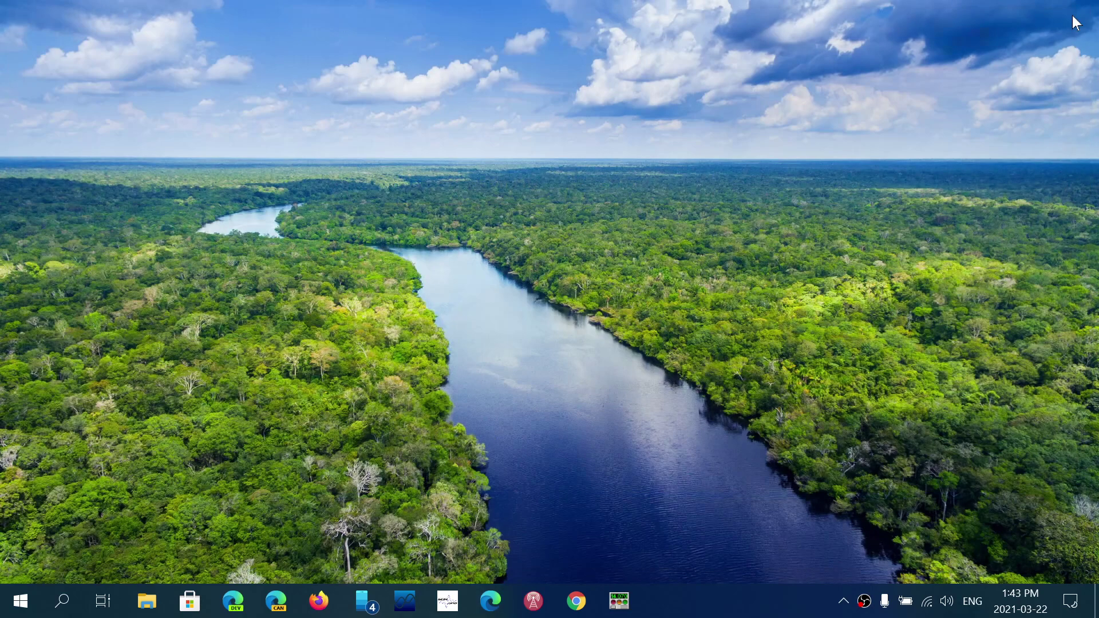